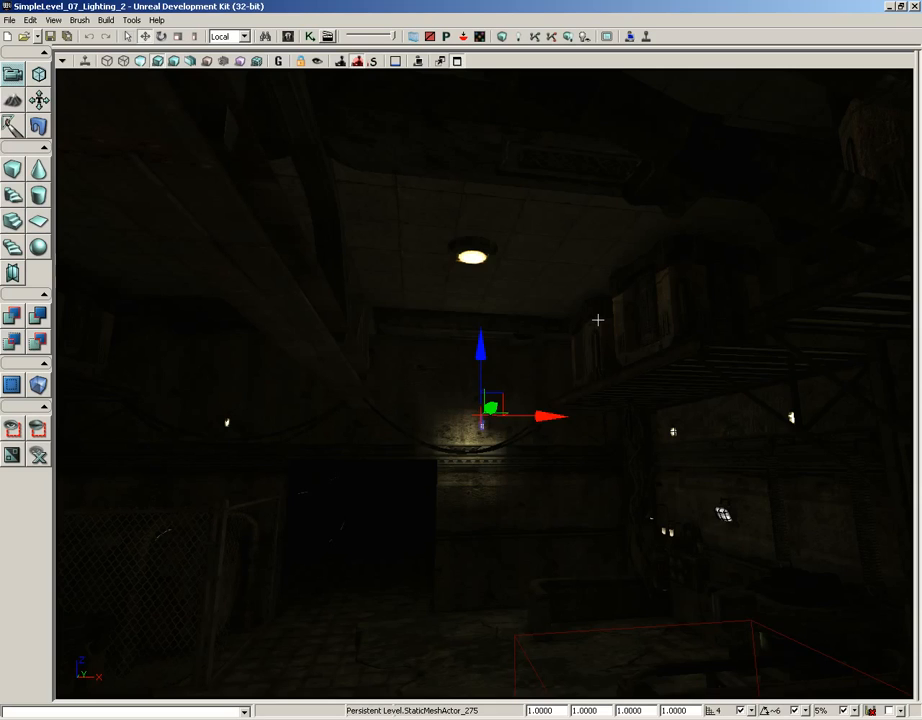
# Start a selection with four caged wall lamps, beginning beside the fenced doorway and continuing along the adjoining wall below the storage racks.
pyautogui.moveTo(589, 494); pyautogui.dragTo(492, 378)
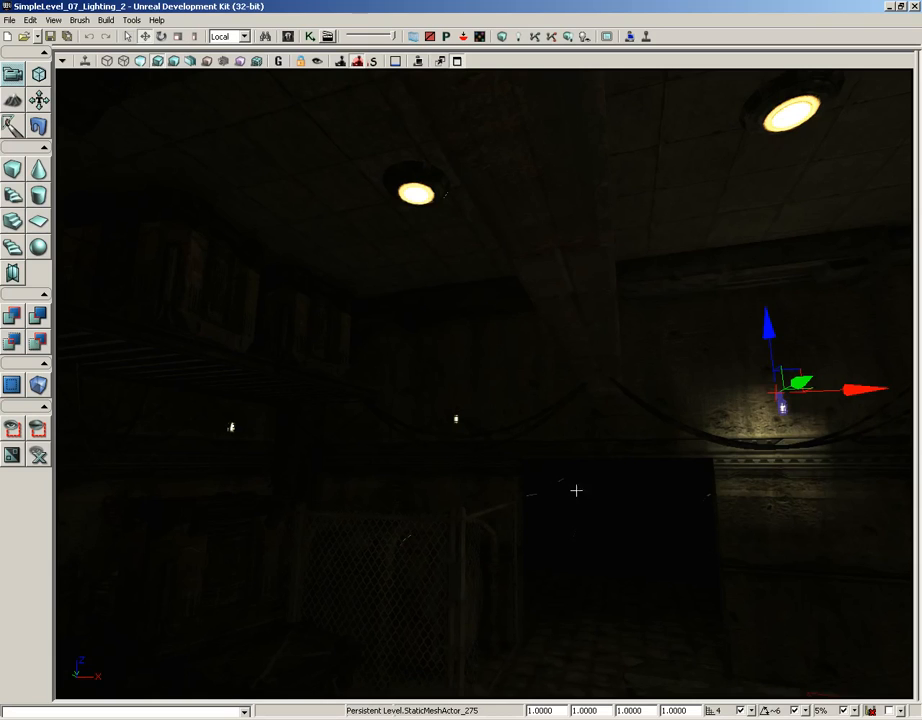
pyautogui.click(457, 418)
pyautogui.moveTo(523, 505); pyautogui.dragTo(659, 490)
pyautogui.moveTo(676, 396); pyautogui.dragTo(235, 469)
pyautogui.keyDown('ctrl'); pyautogui.click(203, 414); pyautogui.keyUp('ctrl')
pyautogui.keyDown('ctrl'); pyautogui.click(447, 418); pyautogui.keyUp('ctrl')
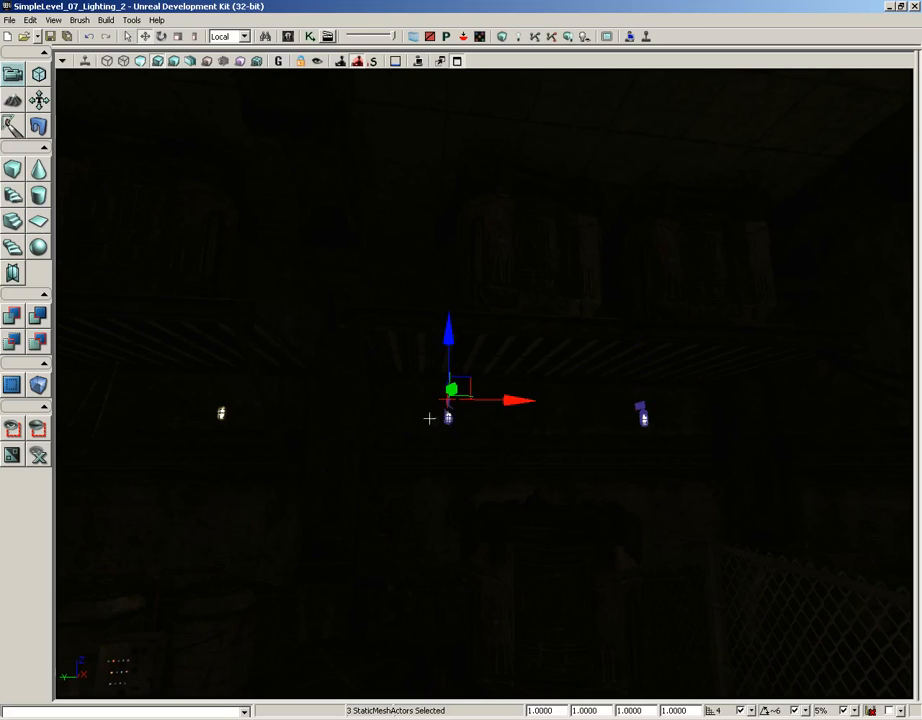
pyautogui.keyDown('ctrl'); pyautogui.click(221, 413); pyautogui.keyUp('ctrl')
# Add the caged lamp above the upright barrels and the four lamps around the stacked rusty tanks to the selection.
pyautogui.moveTo(354, 504); pyautogui.dragTo(181, 403)
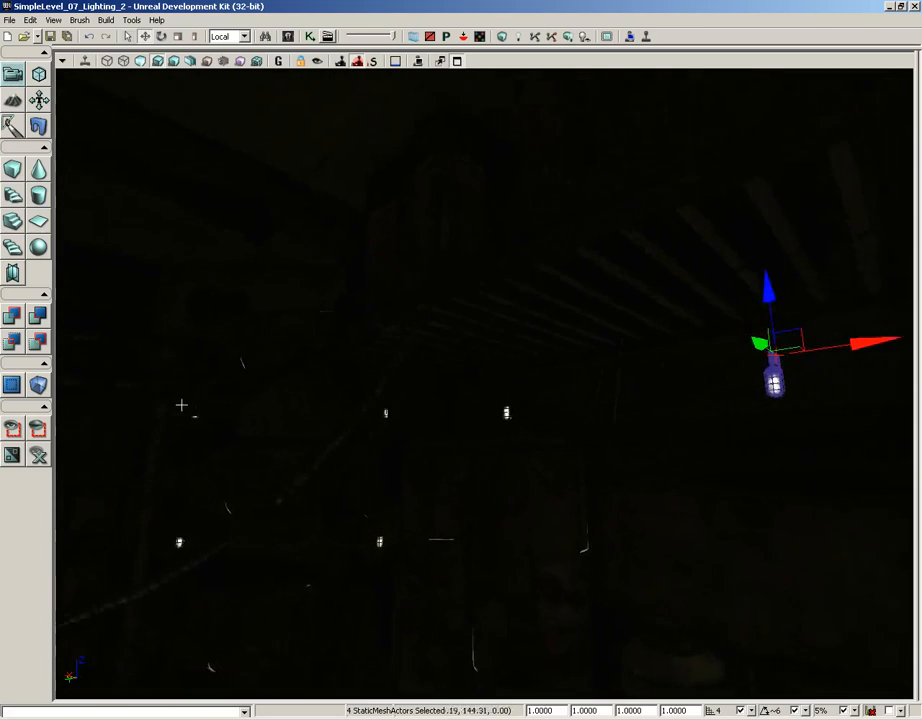
pyautogui.keyDown('ctrl'); pyautogui.click(505, 414); pyautogui.keyUp('ctrl')
pyautogui.moveTo(604, 505); pyautogui.dragTo(460, 508)
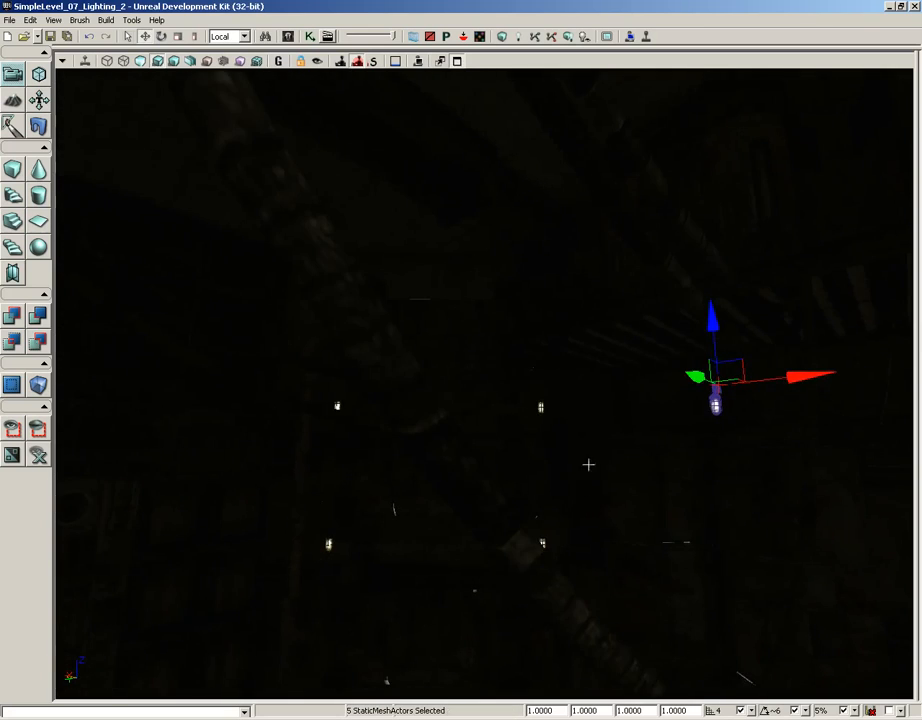
pyautogui.keyDown('ctrl'); pyautogui.click(541, 408); pyautogui.keyUp('ctrl')
pyautogui.moveTo(566, 458)
pyautogui.mouseDown()
pyautogui.moveTo(578, 506)
pyautogui.moveTo(572, 473)
pyautogui.mouseUp()
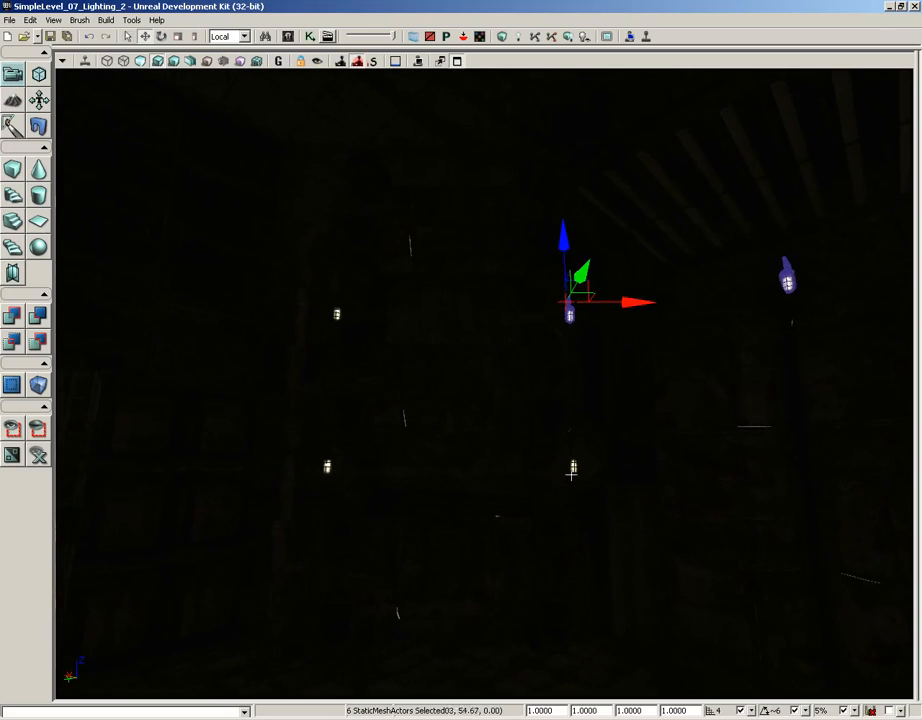
pyautogui.keyDown('ctrl'); pyautogui.click(573, 466); pyautogui.keyUp('ctrl')
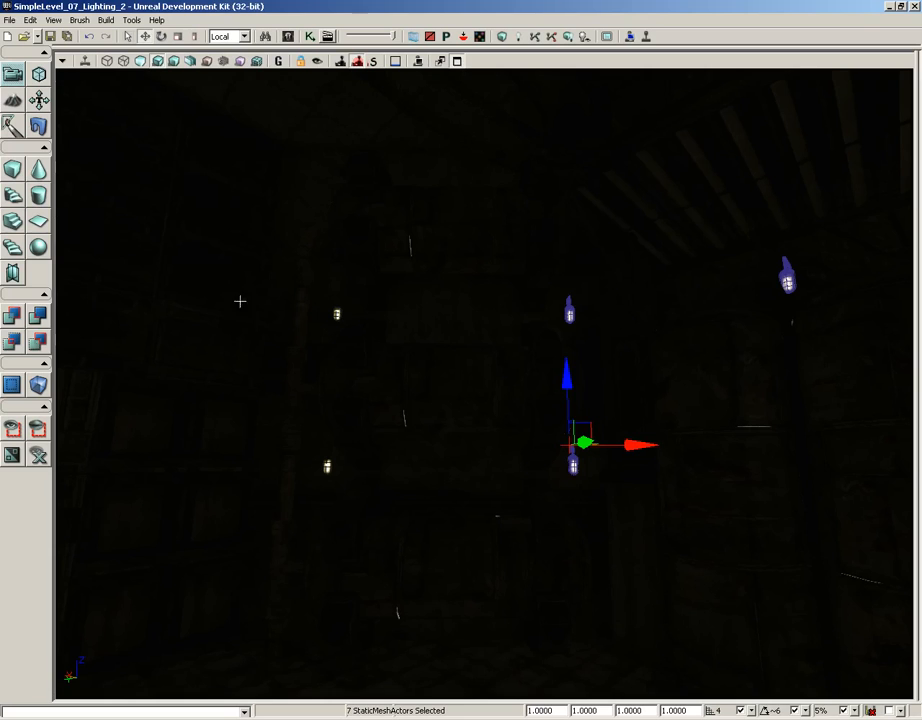
pyautogui.click(140, 61)
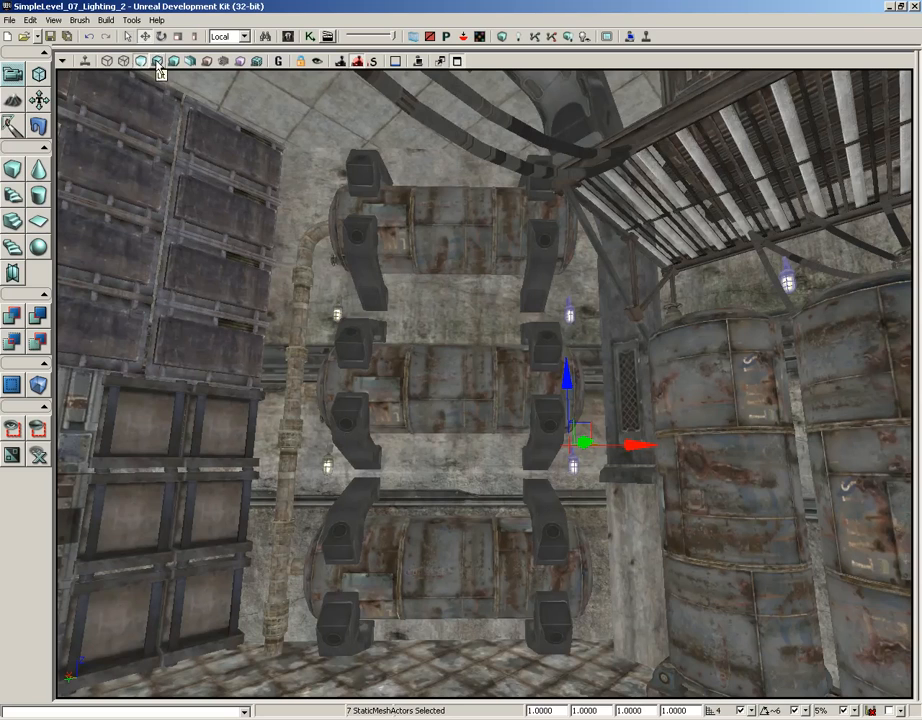
pyautogui.click(157, 62)
pyautogui.keyDown('ctrl'); pyautogui.click(327, 467); pyautogui.keyUp('ctrl')
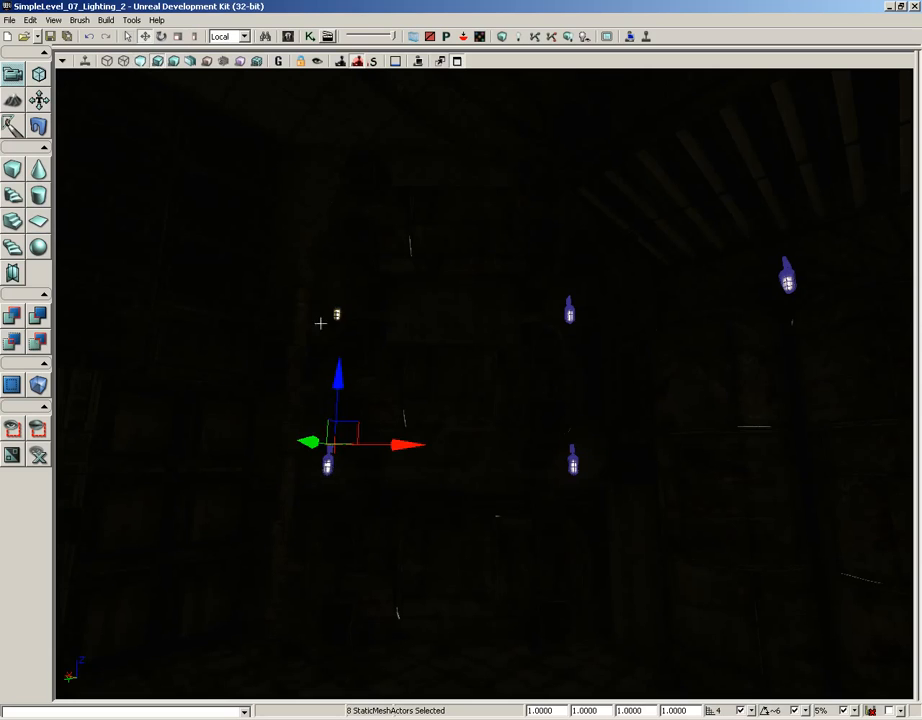
pyautogui.keyDown('ctrl'); pyautogui.click(337, 314); pyautogui.keyUp('ctrl')
# Add the four caged lamps on the horizontally slatted end wall to the selection.
pyautogui.moveTo(496, 400); pyautogui.dragTo(150, 395, button='right')
pyautogui.keyDown('ctrl'); pyautogui.click(486, 504); pyautogui.keyUp('ctrl')
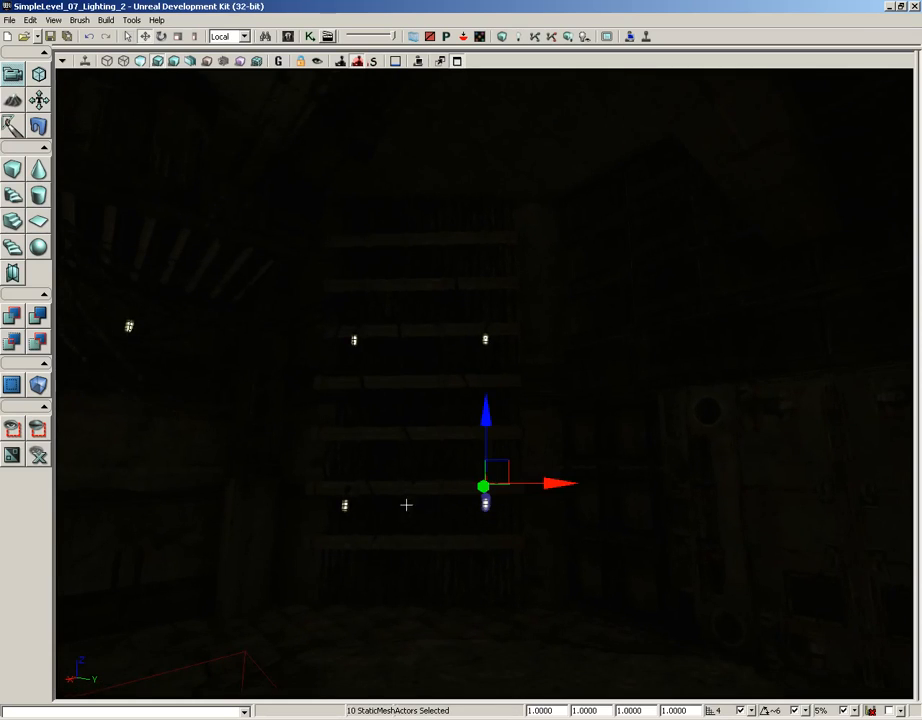
pyautogui.keyDown('ctrl'); pyautogui.click(346, 506); pyautogui.keyUp('ctrl')
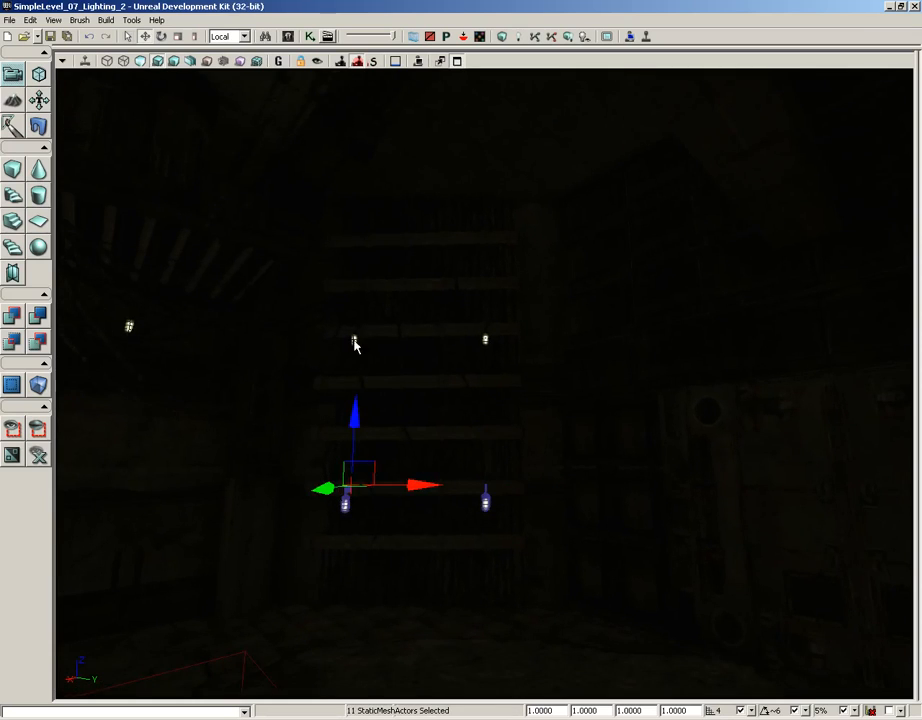
pyautogui.keyDown('ctrl'); pyautogui.click(355, 341); pyautogui.keyUp('ctrl')
pyautogui.keyDown('ctrl'); pyautogui.click(486, 339); pyautogui.keyUp('ctrl')
# Add the four caged wall lamps in the row beneath the slatted storage racks to the selection.
pyautogui.moveTo(486, 339)
pyautogui.mouseDown(button='right')
pyautogui.moveTo(494, 444)
pyautogui.moveTo(498, 350)
pyautogui.mouseUp(button='right')
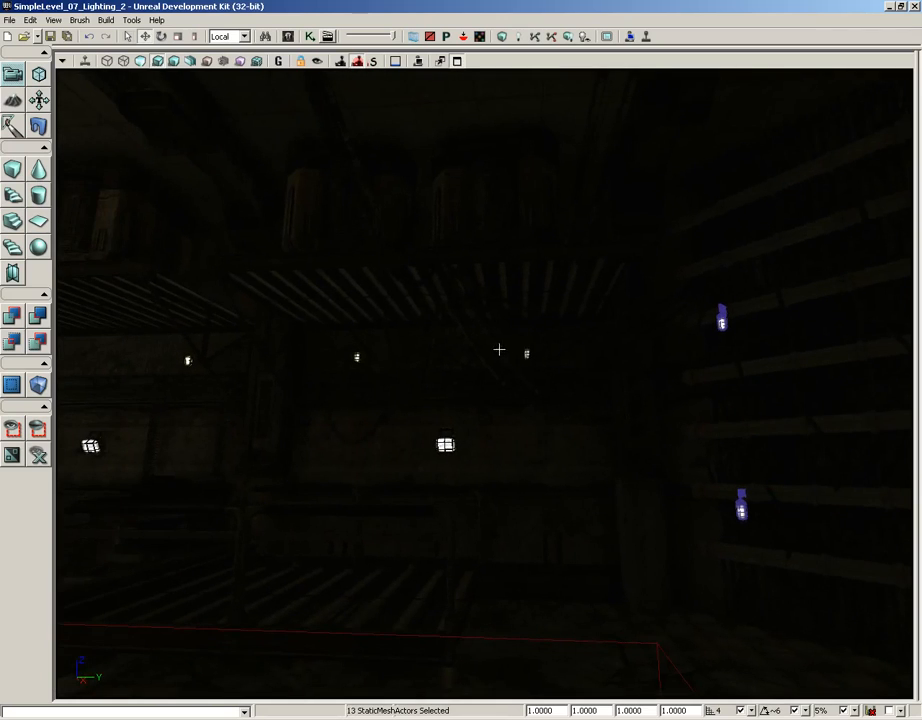
pyautogui.keyDown('ctrl'); pyautogui.click(527, 354); pyautogui.keyUp('ctrl')
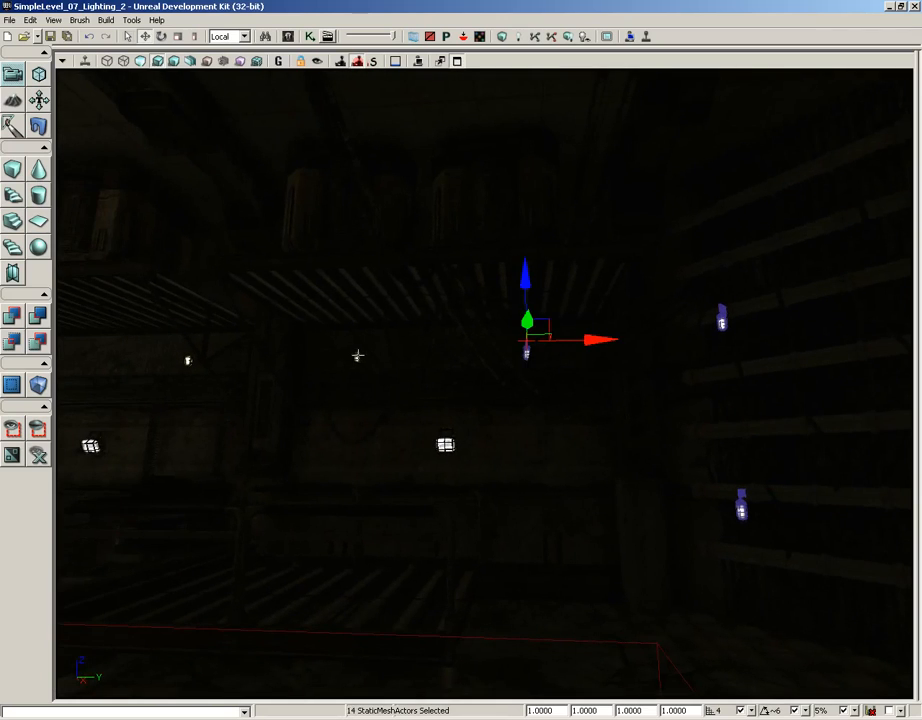
pyautogui.keyDown('ctrl'); pyautogui.click(357, 355); pyautogui.keyUp('ctrl')
pyautogui.moveTo(432, 391); pyautogui.dragTo(448, 330, button='right')
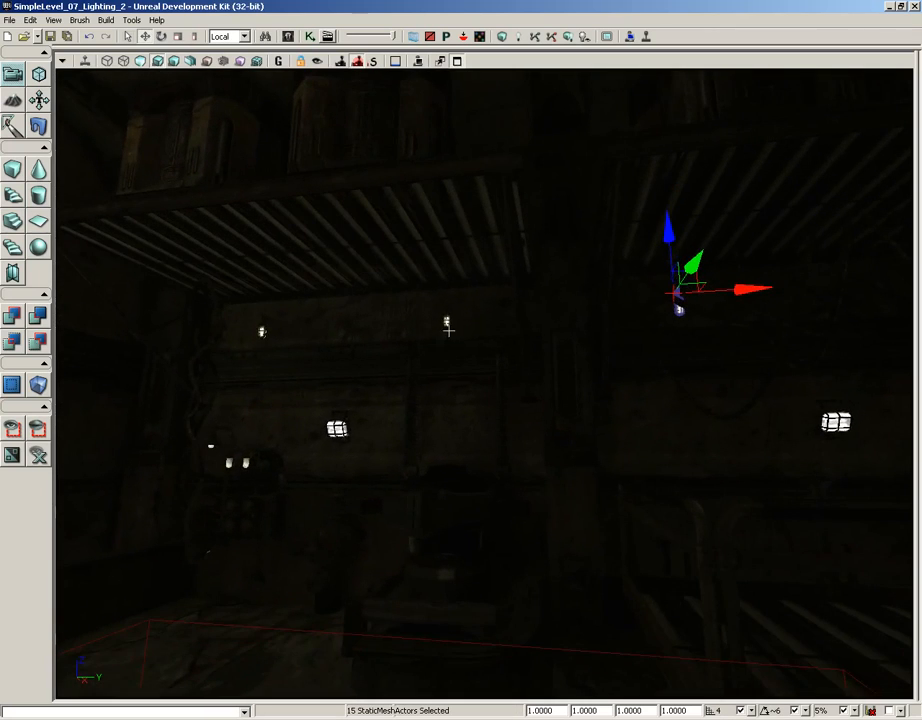
pyautogui.keyDown('ctrl'); pyautogui.click(447, 324); pyautogui.keyUp('ctrl')
pyautogui.keyDown('ctrl'); pyautogui.click(261, 331); pyautogui.keyUp('ctrl')
# Add the two caged lamps flanking the doorway on the adjoining room's side to the selection.
pyautogui.moveTo(261, 331); pyautogui.dragTo(477, 522, button='right')
pyautogui.keyDown('ctrl'); pyautogui.click(312, 484); pyautogui.keyUp('ctrl')
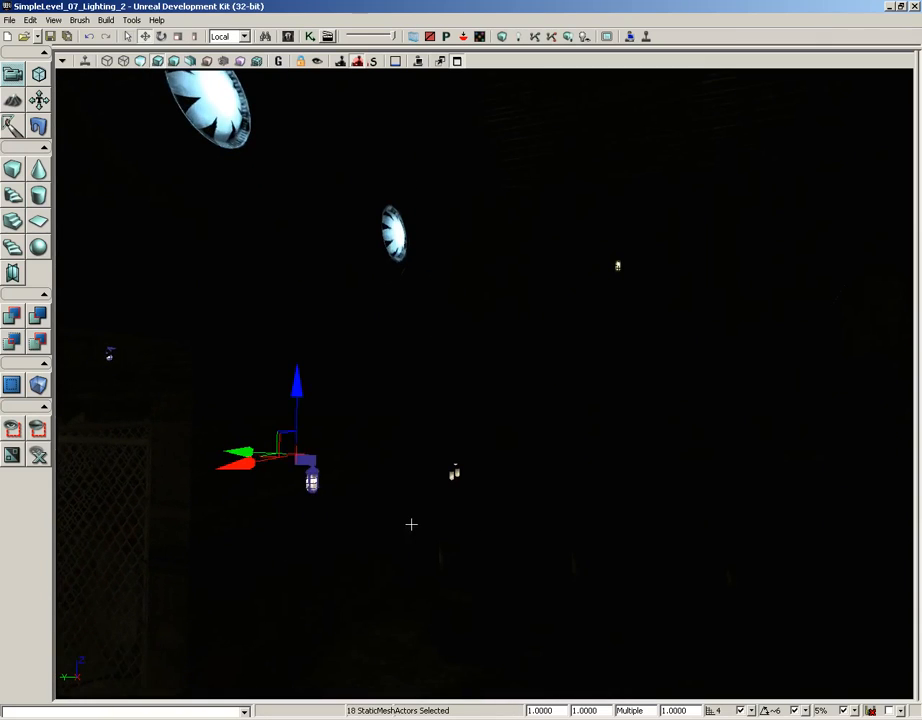
pyautogui.moveTo(412, 525); pyautogui.dragTo(377, 521, button='right')
pyautogui.keyDown('ctrl'); pyautogui.click(274, 485); pyautogui.keyUp('ctrl')
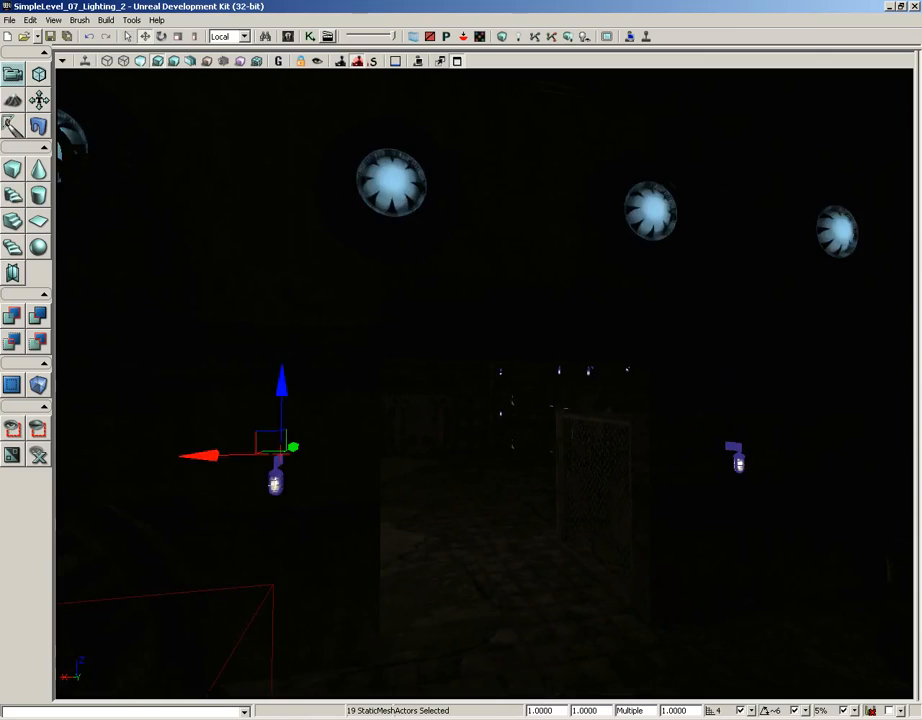
# Switch the viewport to unlit shading and add the two caged wall lamps above the catwalk to the selection.
pyautogui.moveTo(274, 485); pyautogui.dragTo(780, 377, button='right')
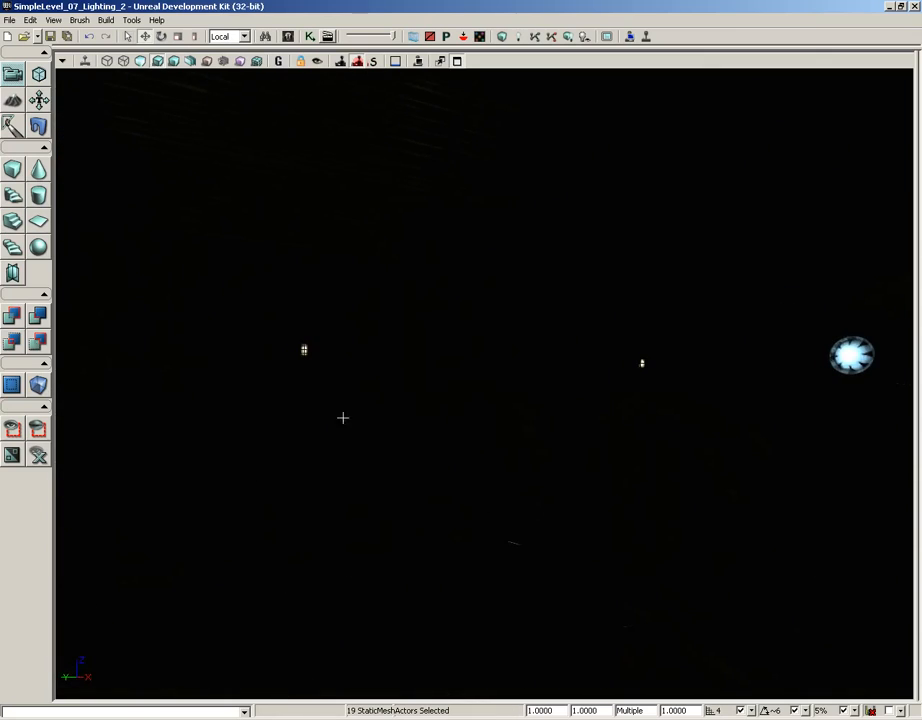
pyautogui.click(140, 61)
pyautogui.moveTo(144, 78); pyautogui.dragTo(802, 230, button='right')
pyautogui.moveTo(802, 230); pyautogui.dragTo(828, 232)
pyautogui.moveTo(370, 295); pyautogui.dragTo(451, 239)
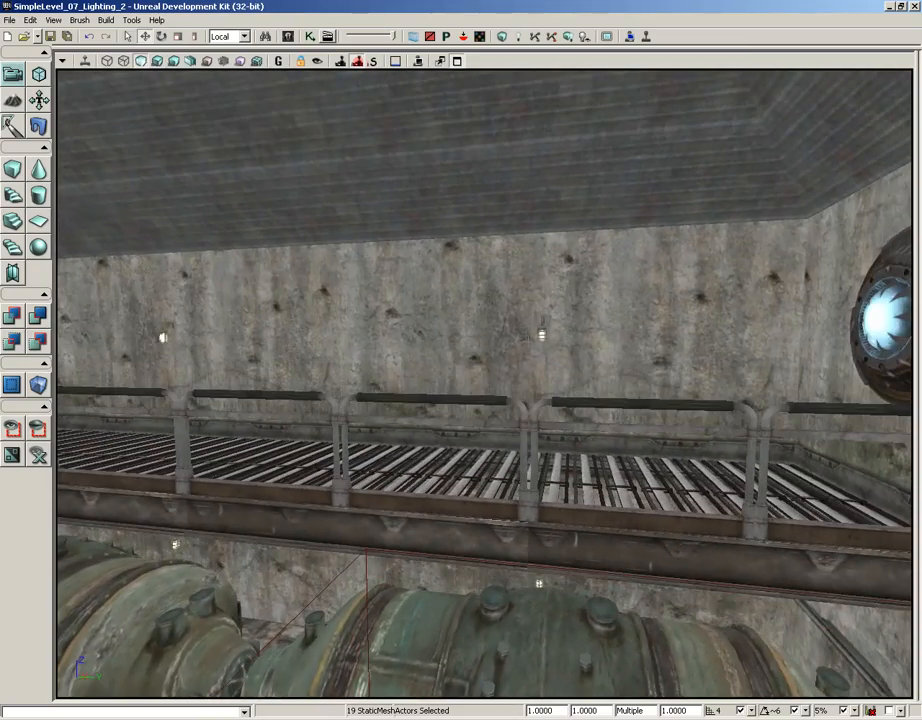
pyautogui.keyDown('ctrl'); pyautogui.click(542, 334); pyautogui.keyUp('ctrl')
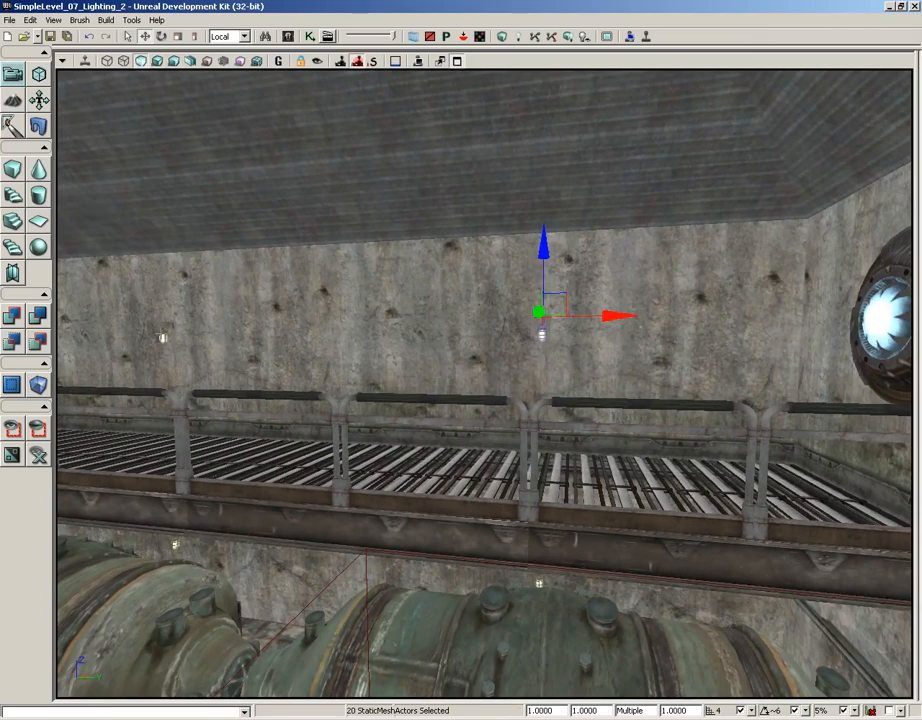
pyautogui.keyDown('ctrl'); pyautogui.click(163, 338); pyautogui.keyUp('ctrl')
# Add the two caged wall lamps below the catwalk, behind the green tanks, to the selection.
pyautogui.moveTo(163, 338); pyautogui.dragTo(172, 518, button='middle')
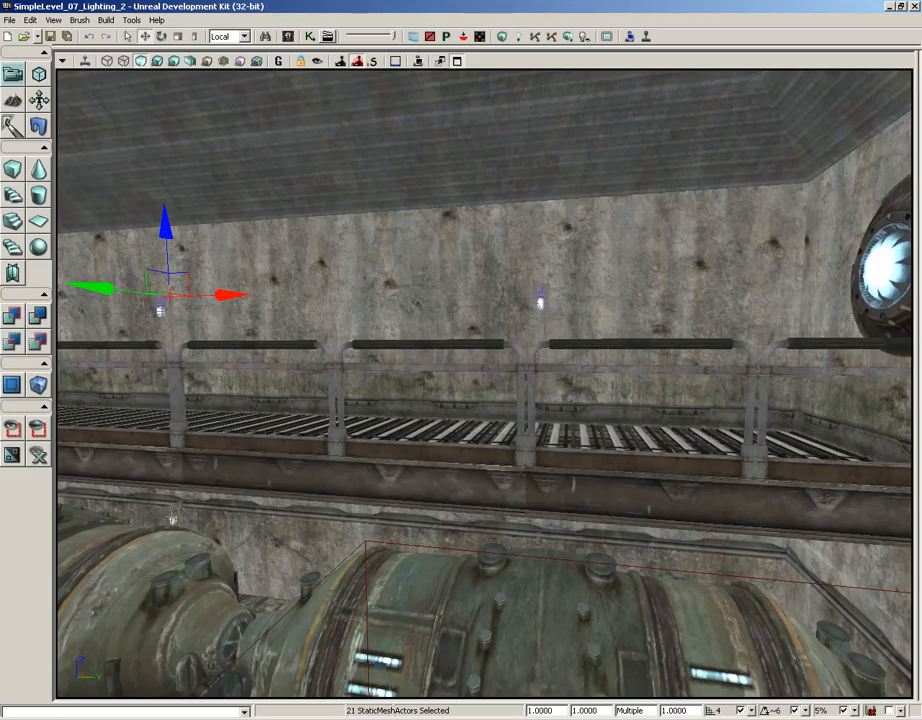
pyautogui.keyDown('ctrl'); pyautogui.click(172, 519); pyautogui.keyUp('ctrl')
pyautogui.moveTo(547, 543); pyautogui.dragTo(547, 500)
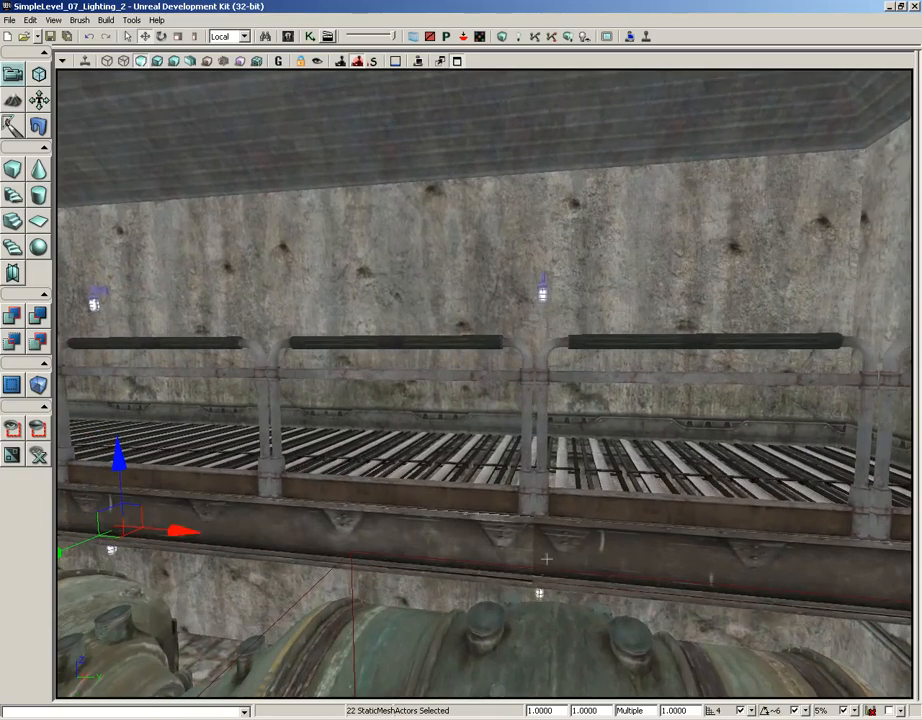
pyautogui.keyDown('ctrl'); pyautogui.click(539, 594); pyautogui.keyUp('ctrl')
pyautogui.moveTo(541, 592); pyautogui.dragTo(529, 571)
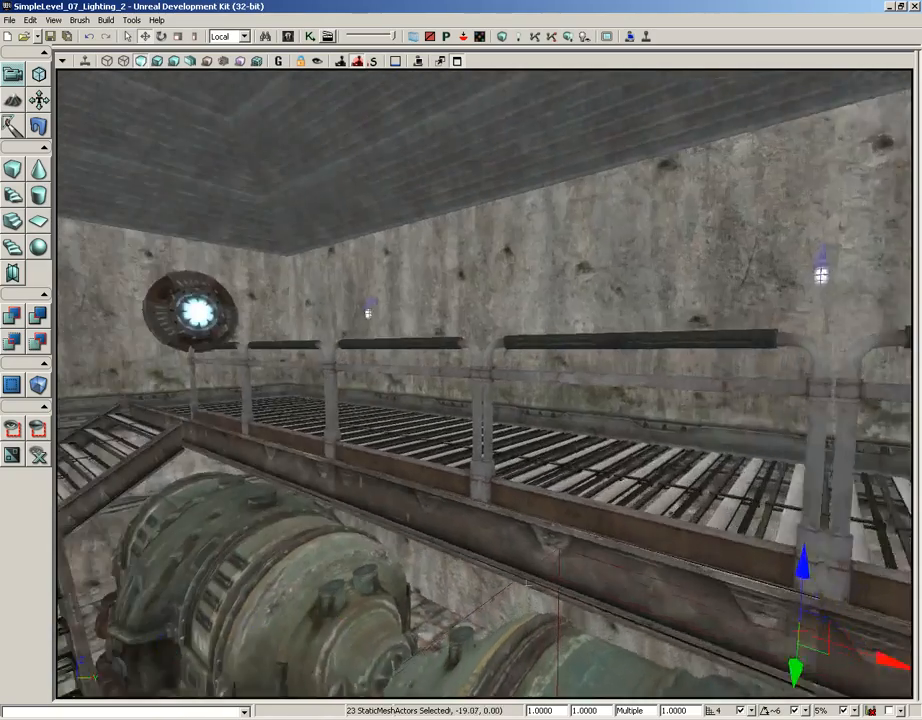
# Add the two caged lamps high on the wall above the red valves and rusty tanks to the selection.
pyautogui.moveTo(529, 571); pyautogui.dragTo(519, 605, button='middle')
pyautogui.moveTo(519, 604); pyautogui.dragTo(547, 589, button='right')
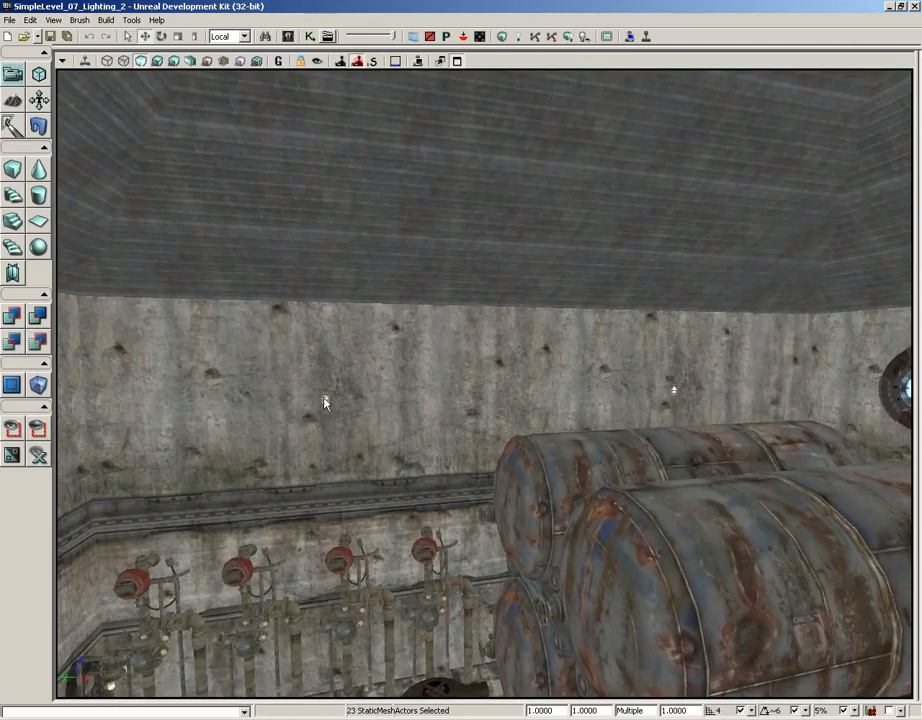
pyautogui.keyDown('ctrl'); pyautogui.click(324, 401); pyautogui.keyUp('ctrl')
pyautogui.keyDown('ctrl'); pyautogui.click(673, 390); pyautogui.keyUp('ctrl')
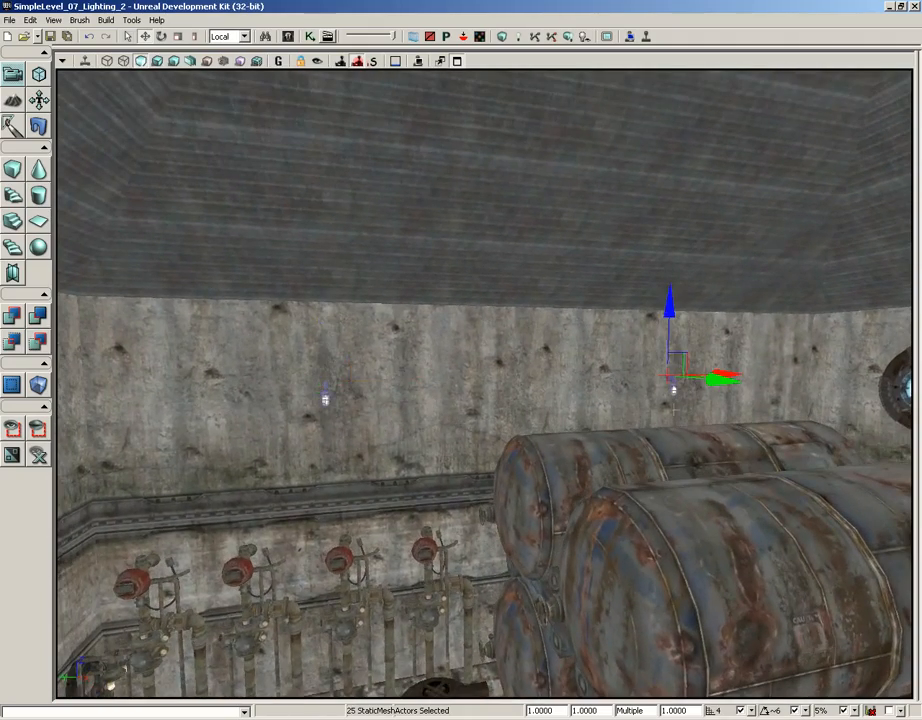
# Return the viewport to lit shading and enable Use Emissive For Static Lighting in the selected lamps' Lightmass settings.
pyautogui.moveTo(729, 424); pyautogui.dragTo(322, 296, button='right')
pyautogui.moveTo(322, 296); pyautogui.dragTo(503, 342)
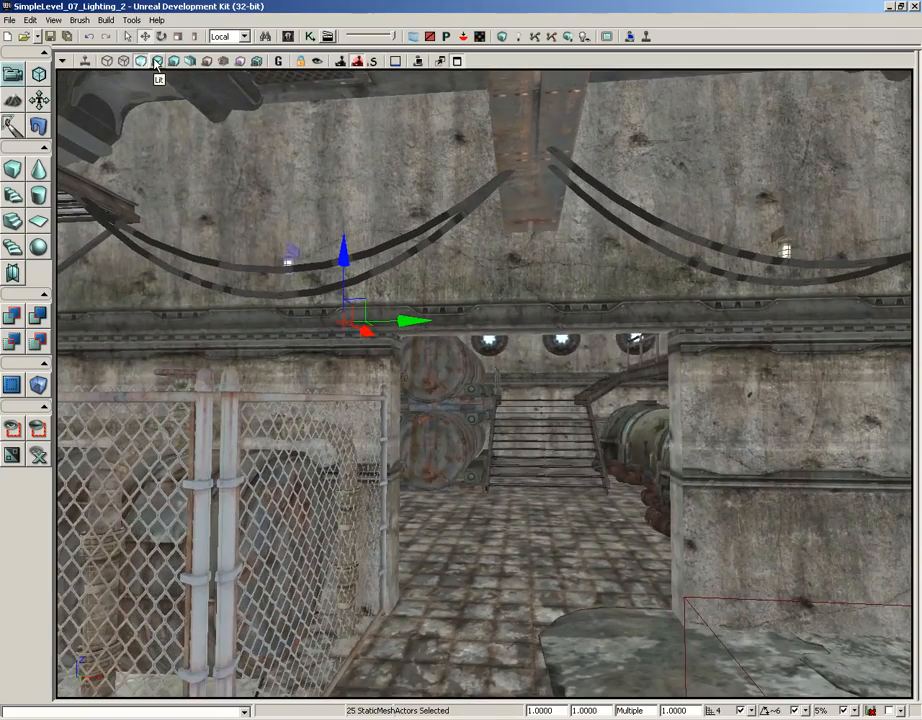
pyautogui.click(155, 62)
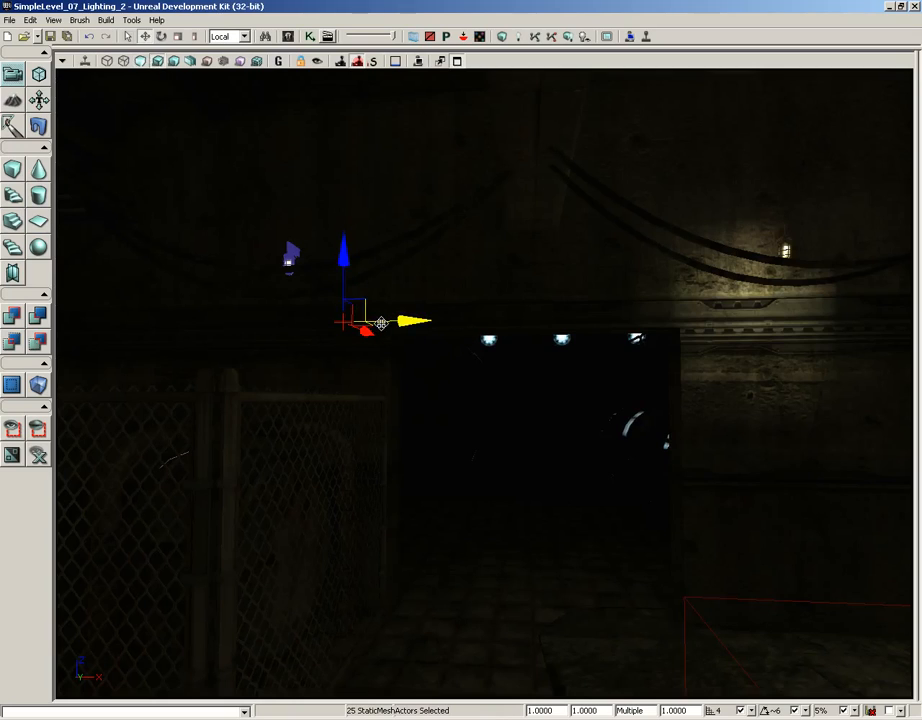
pyautogui.press('F4')
pyautogui.click(437, 355)
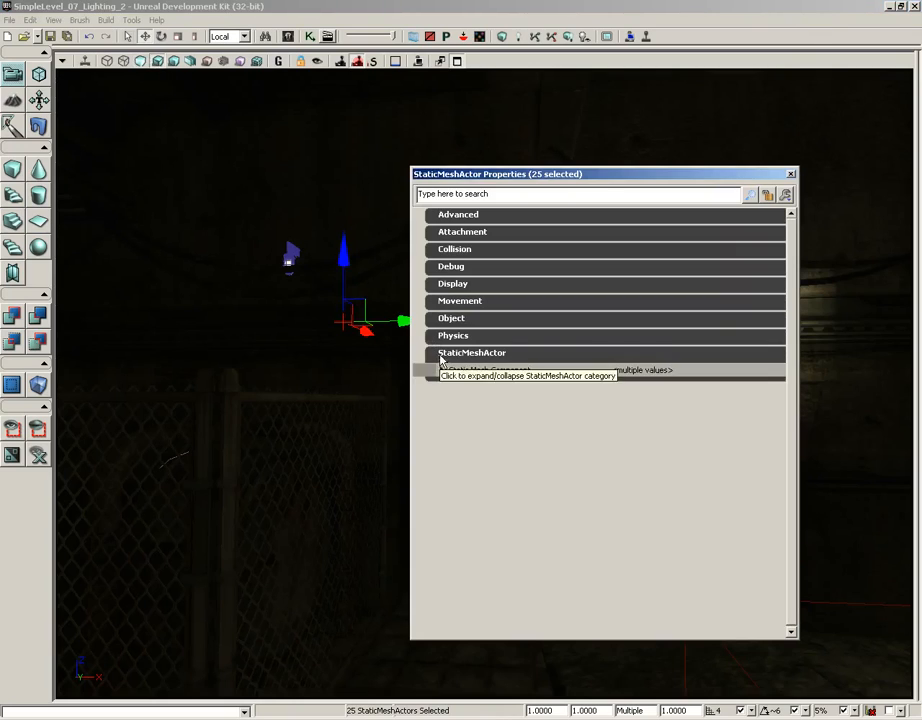
pyautogui.click(463, 372)
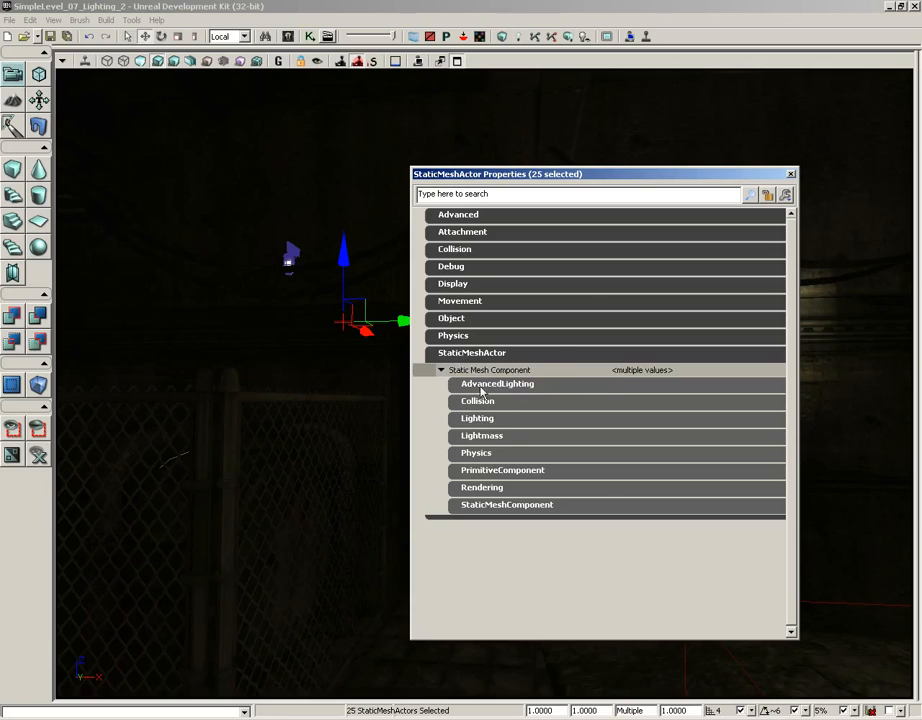
pyautogui.click(481, 436)
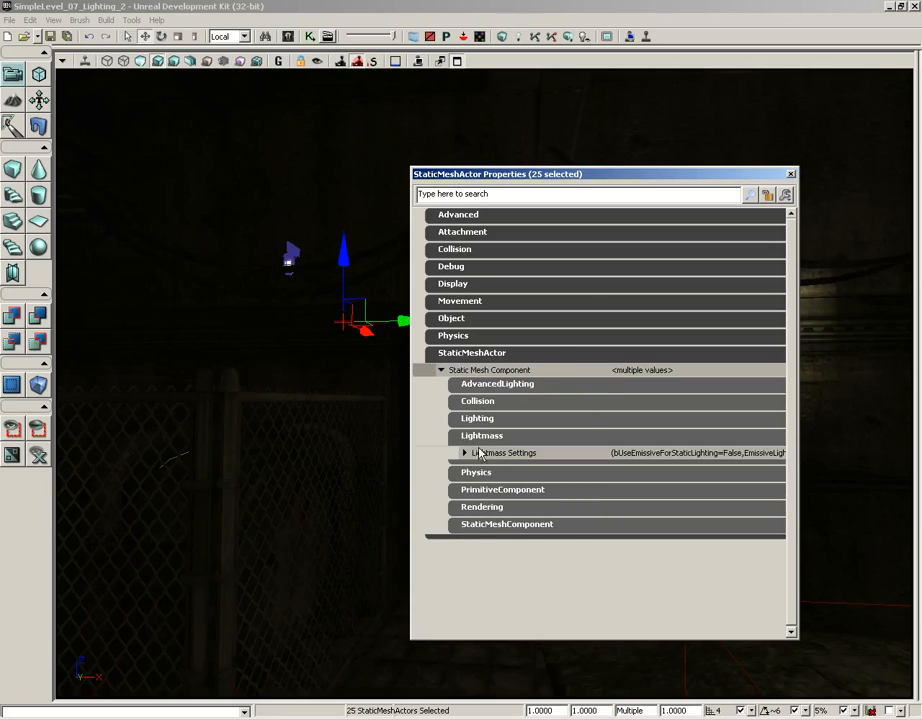
pyautogui.click(470, 454)
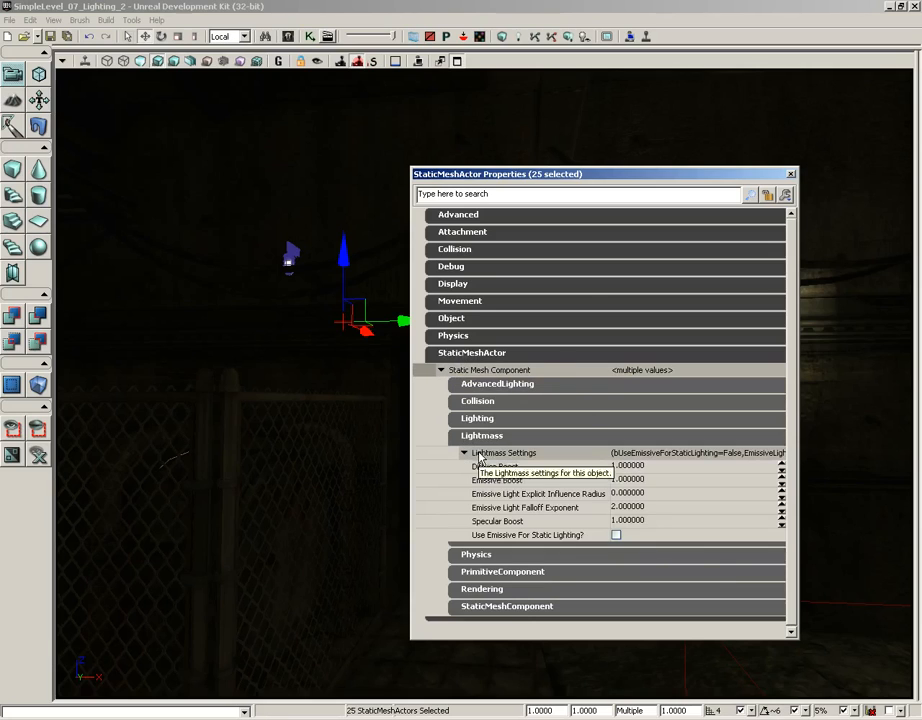
pyautogui.click(616, 535)
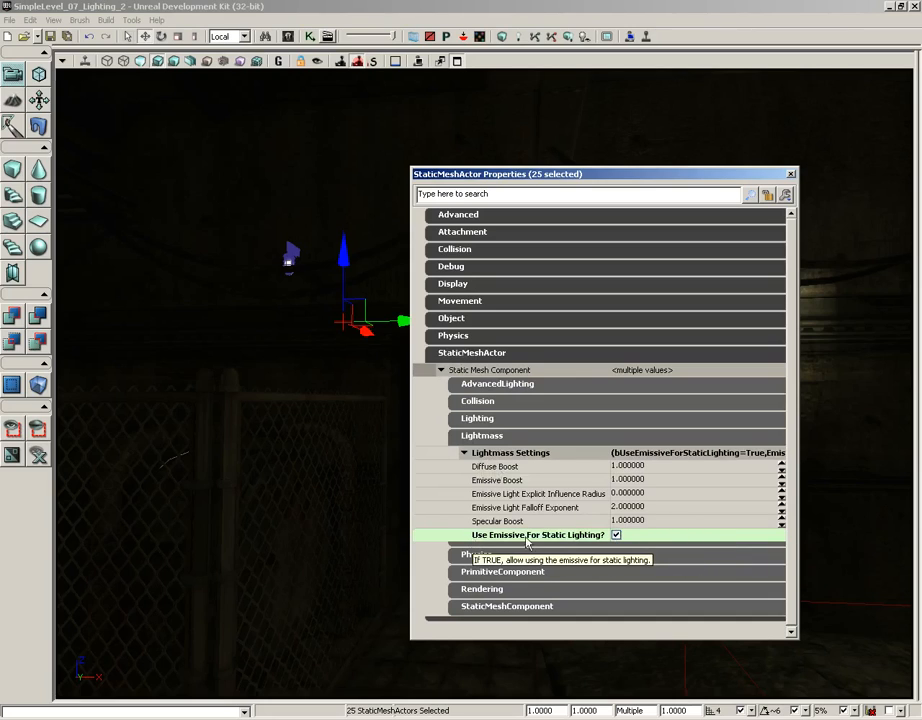
# Set the selected lamps' Emissive Light Explicit Influence Radius to 128 and close their properties.
pyautogui.click(630, 494)
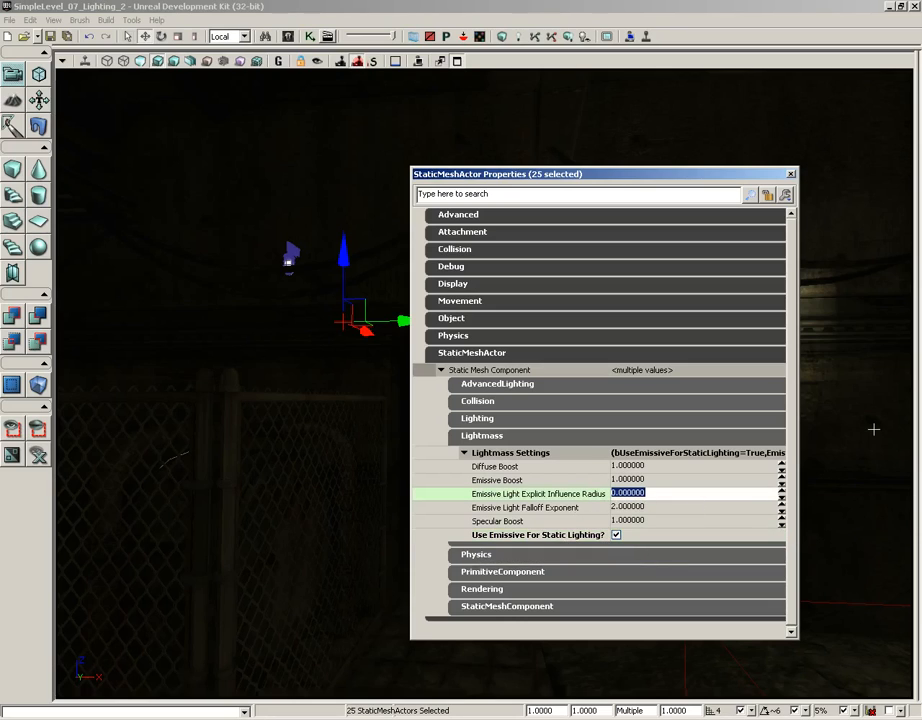
pyautogui.write('128')
pyautogui.press('Return')
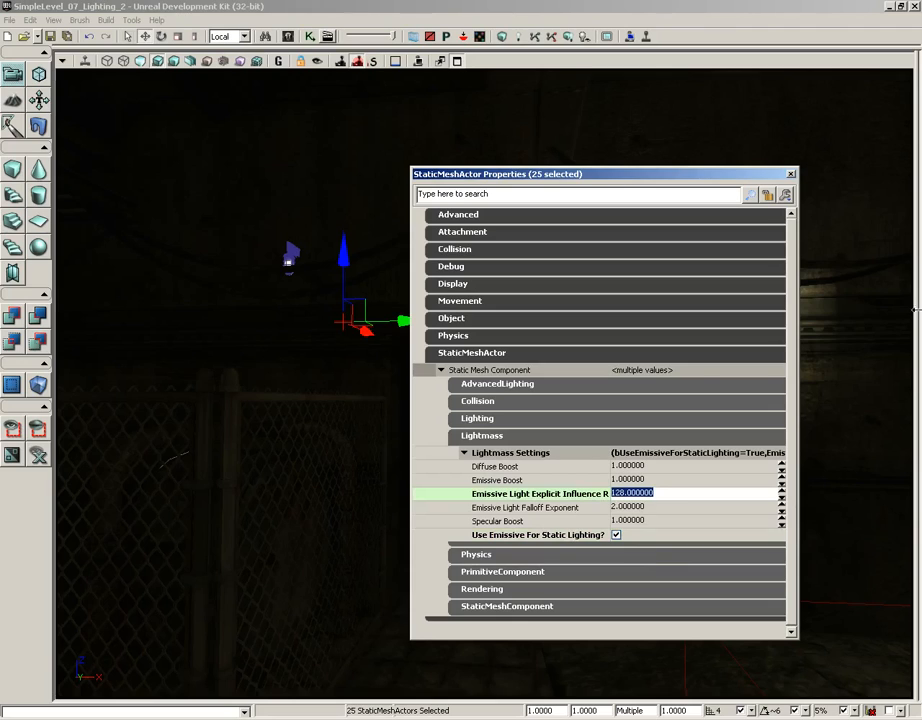
pyautogui.click(791, 174)
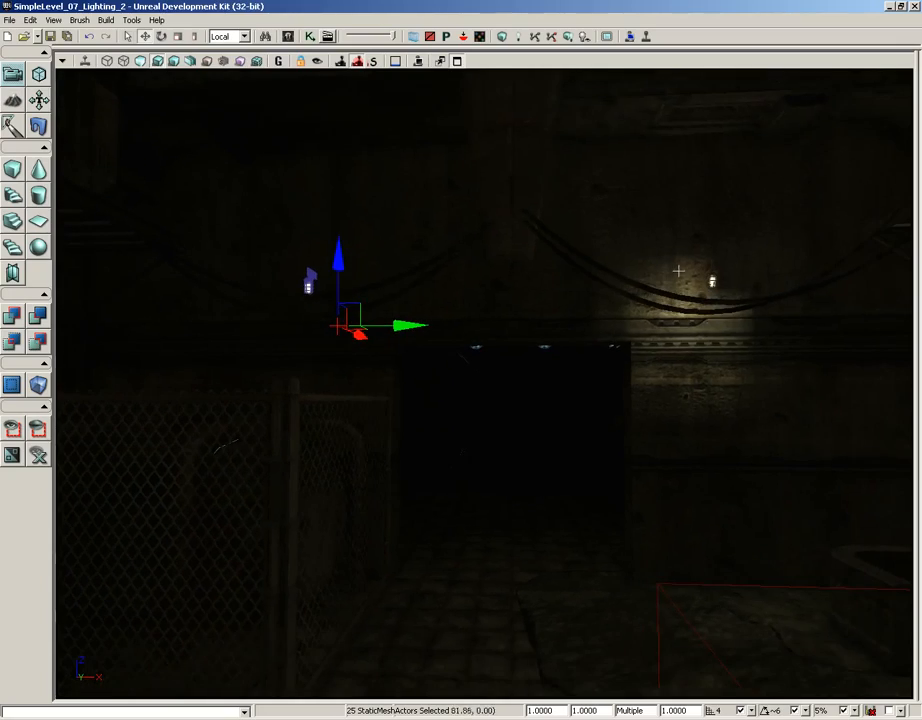
# Switch the viewport to unlit shading and select the four round ceiling lamps flanking the rusty central beam.
pyautogui.click(140, 61)
pyautogui.moveTo(533, 334); pyautogui.dragTo(533, 200, button='right')
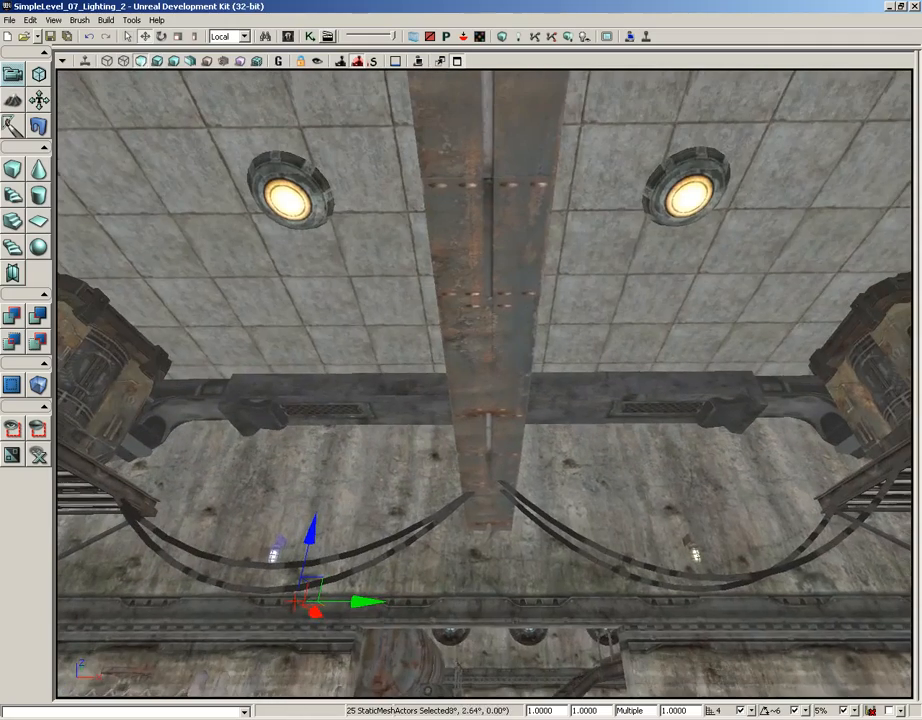
pyautogui.moveTo(545, 290); pyautogui.dragTo(580, 474)
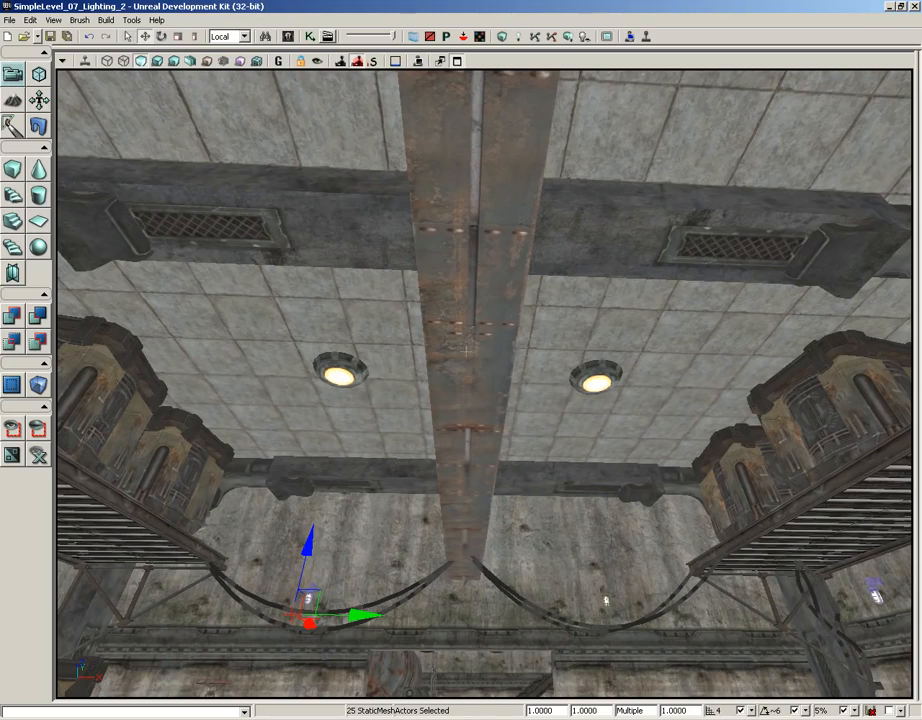
pyautogui.click(340, 374)
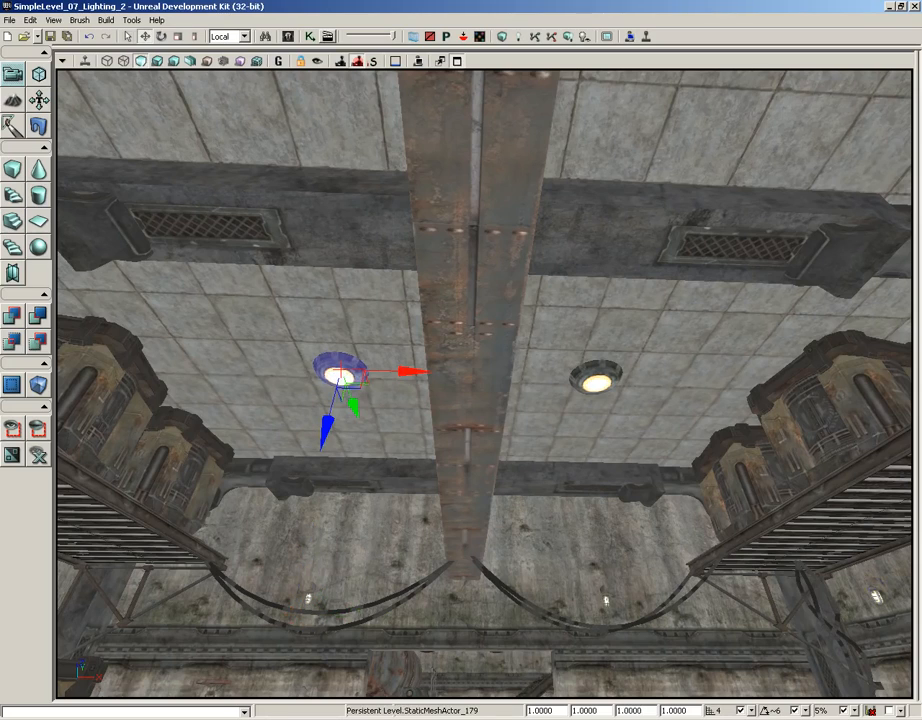
pyautogui.keyDown('ctrl'); pyautogui.click(597, 383); pyautogui.keyUp('ctrl')
pyautogui.moveTo(597, 383); pyautogui.dragTo(602, 500)
pyautogui.keyDown('ctrl'); pyautogui.click(282, 192); pyautogui.keyUp('ctrl')
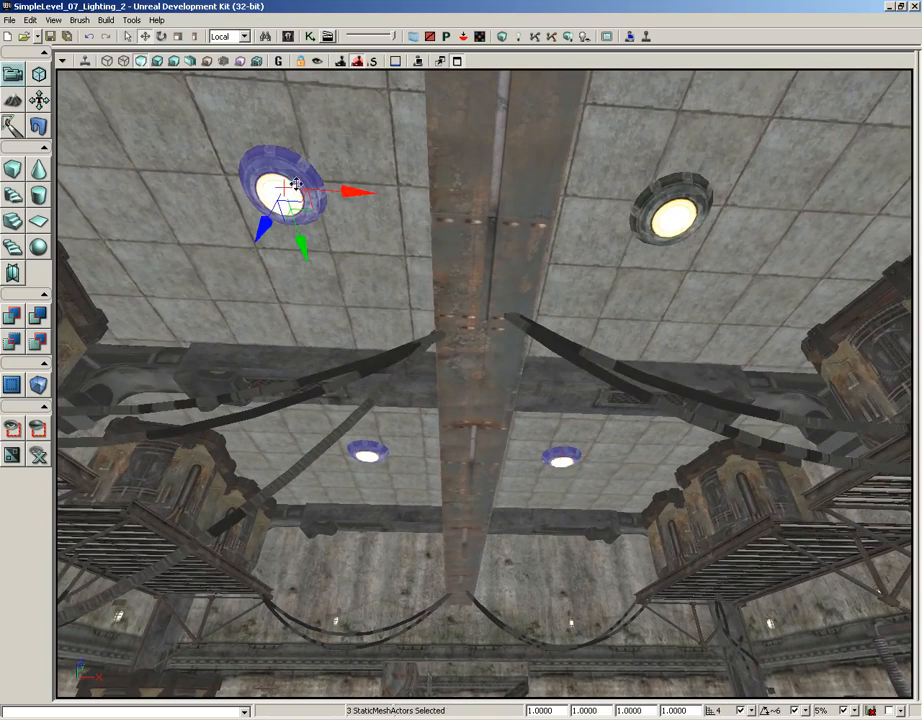
pyautogui.keyDown('ctrl'); pyautogui.click(670, 213); pyautogui.keyUp('ctrl')
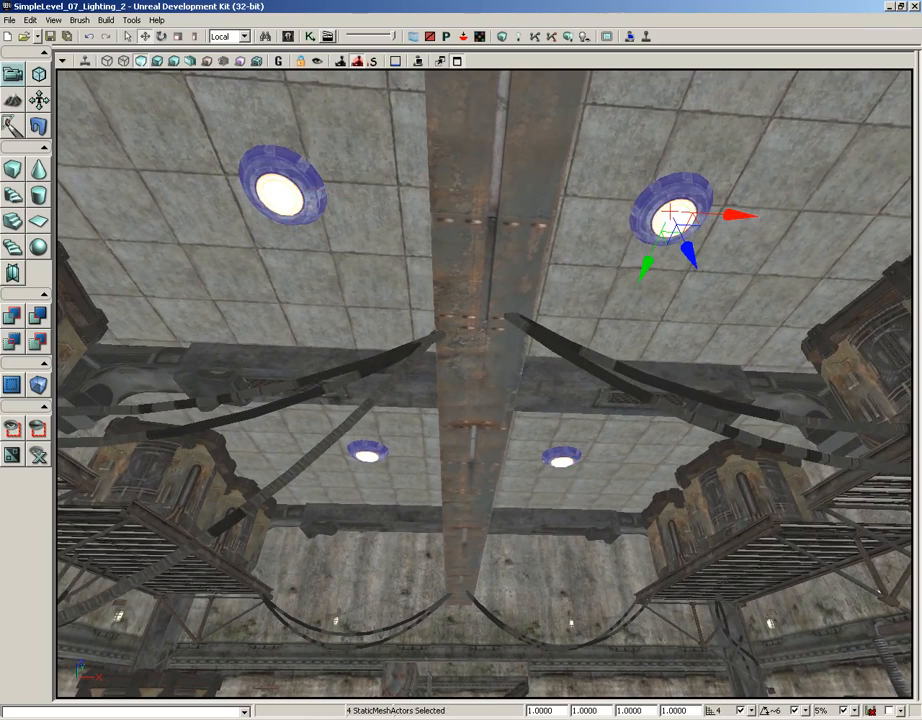
# Enable Use Emissive For Static Lighting in the Lightmass settings of the four selected ceiling lamps.
pyautogui.moveTo(670, 213); pyautogui.dragTo(662, 256, button='right')
pyautogui.press('F4')
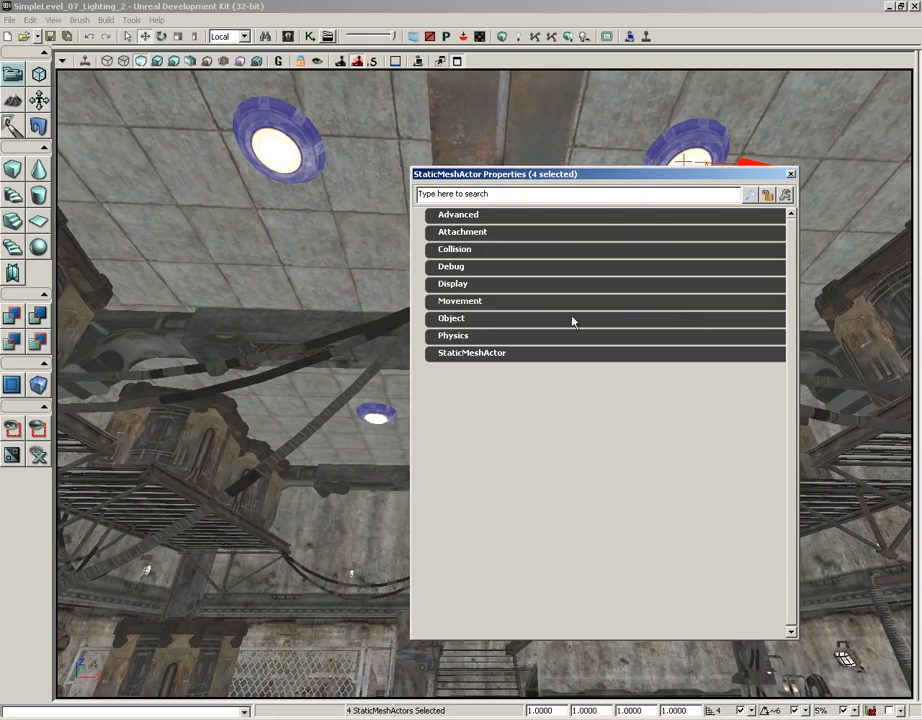
pyautogui.click(463, 354)
pyautogui.click(472, 371)
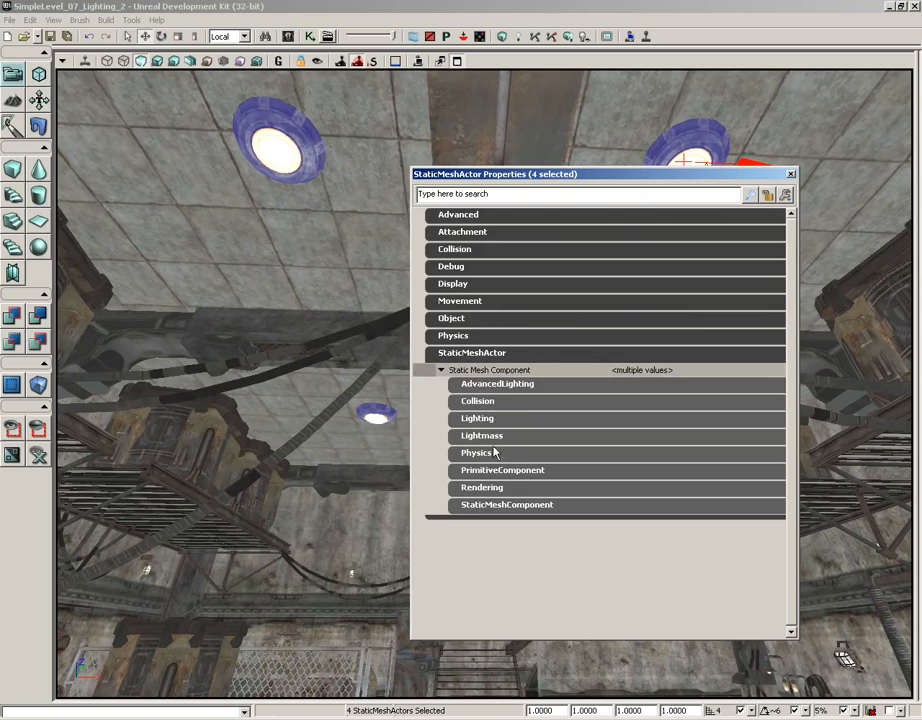
pyautogui.click(494, 436)
pyautogui.click(464, 453)
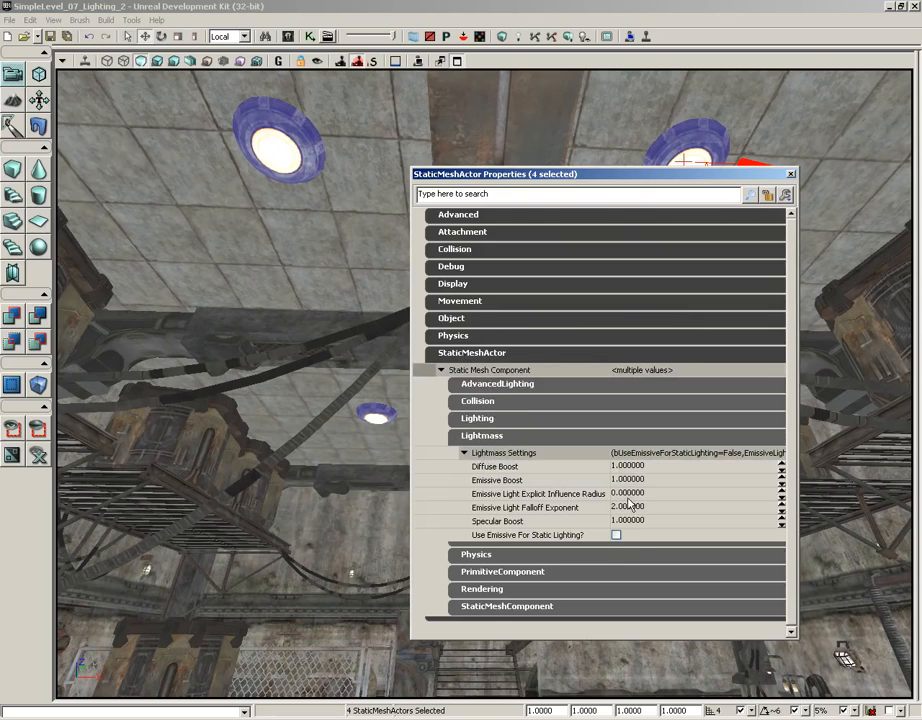
pyautogui.click(616, 535)
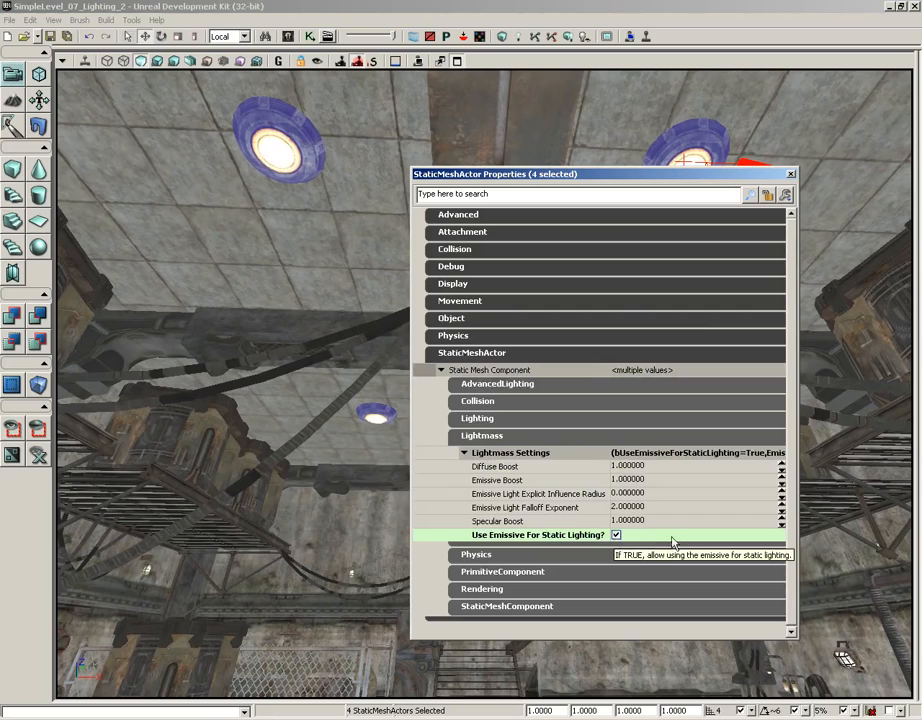
# Set the ceiling lamps' Emissive Light Explicit Influence Radius to 512 and Emissive Boost to 0.5, and close their properties.
pyautogui.click(624, 494)
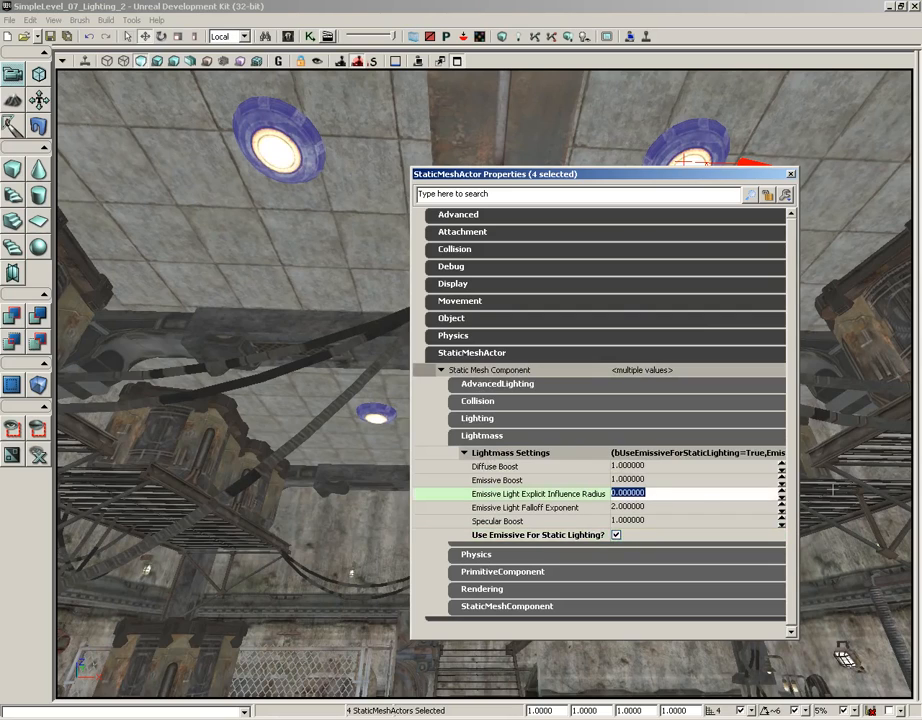
pyautogui.write('512')
pyautogui.click(640, 480)
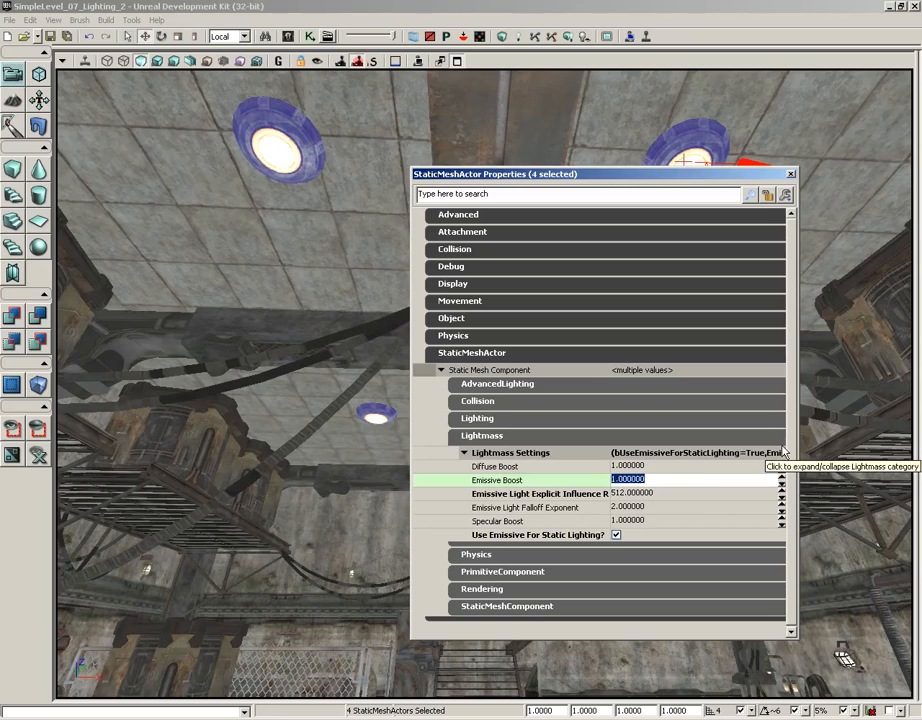
pyautogui.write('0.5')
pyautogui.press('Return')
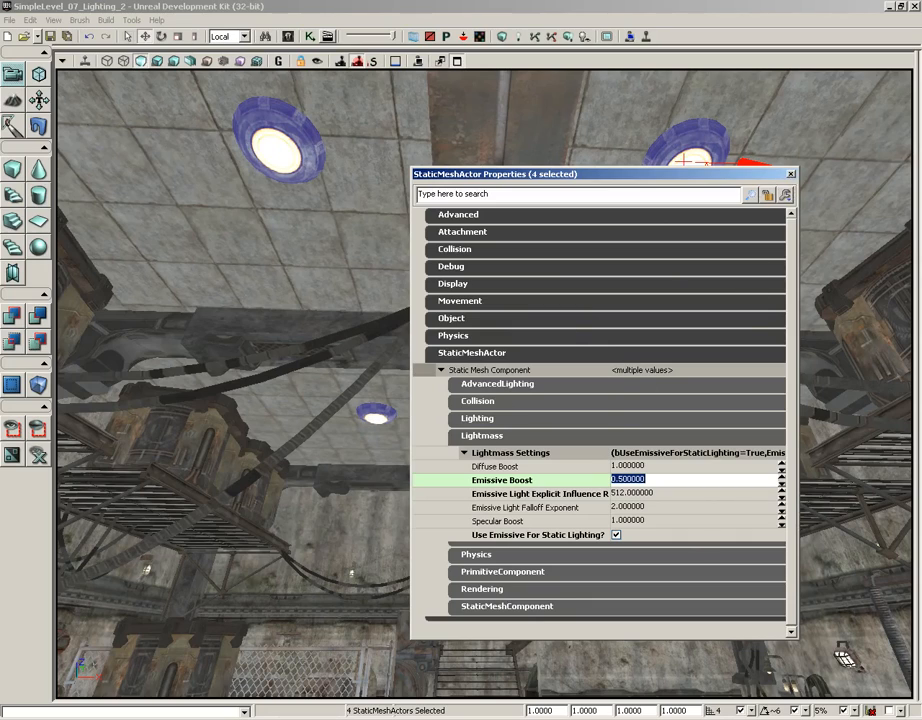
pyautogui.click(790, 174)
# Start a build of the level to bake the lamps' emissive lighting.
pyautogui.moveTo(680, 190); pyautogui.dragTo(675, 272, button='right')
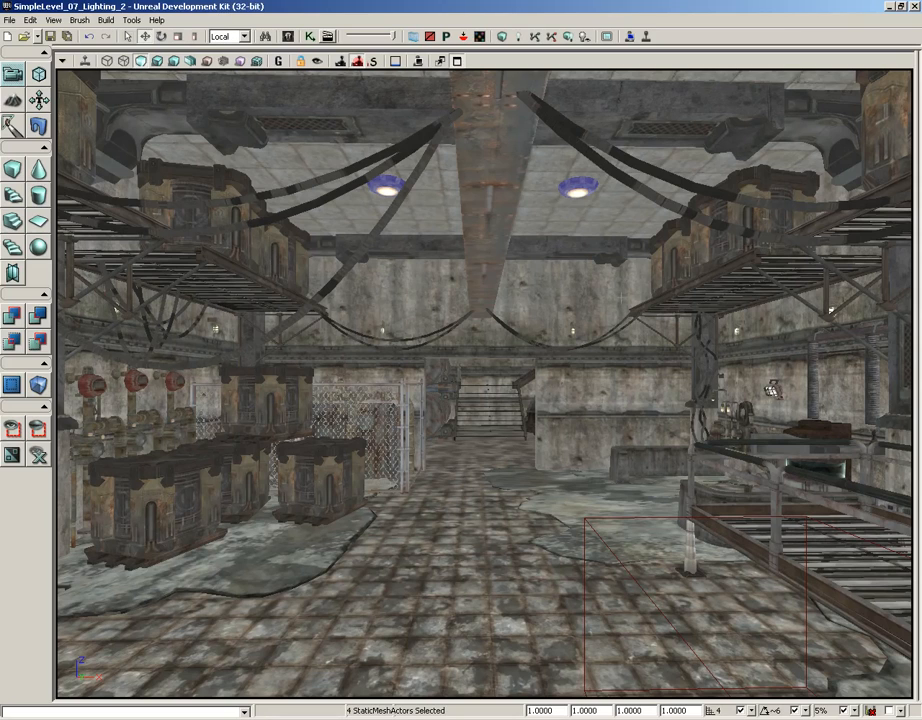
pyautogui.click(570, 38)
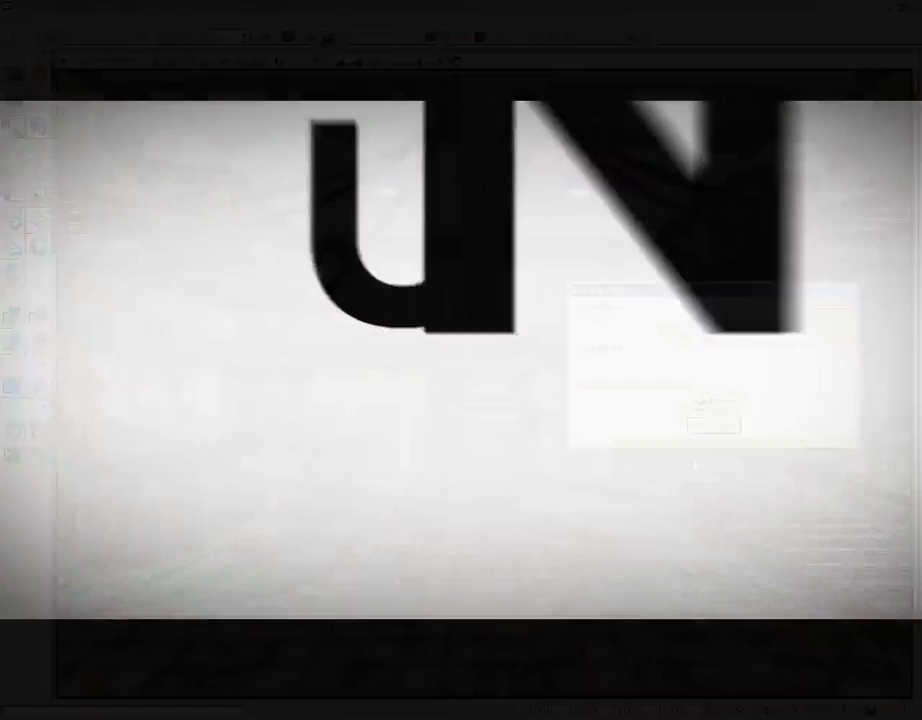